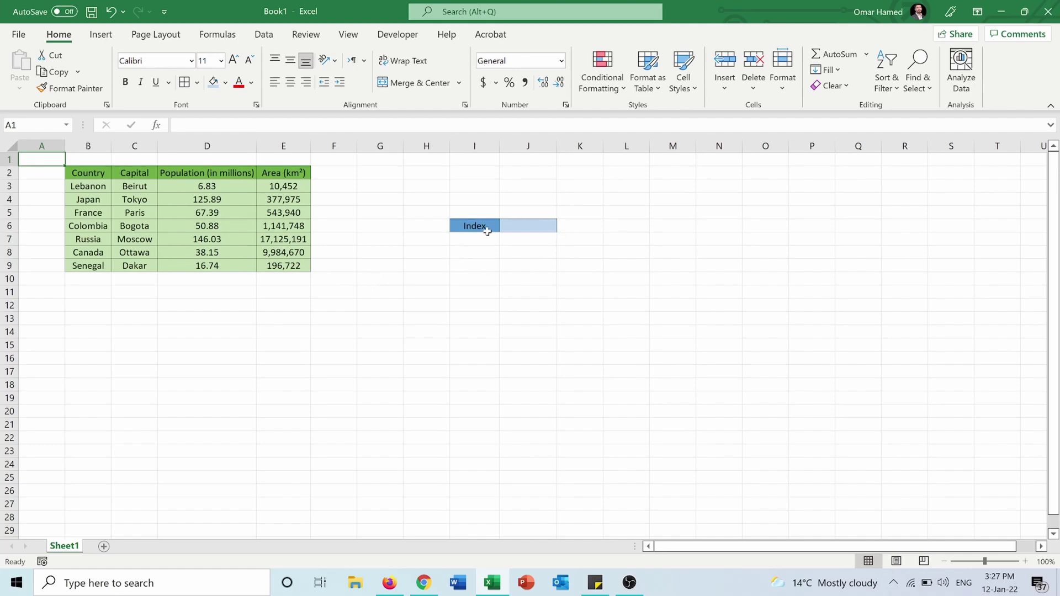
left_click(529, 227)
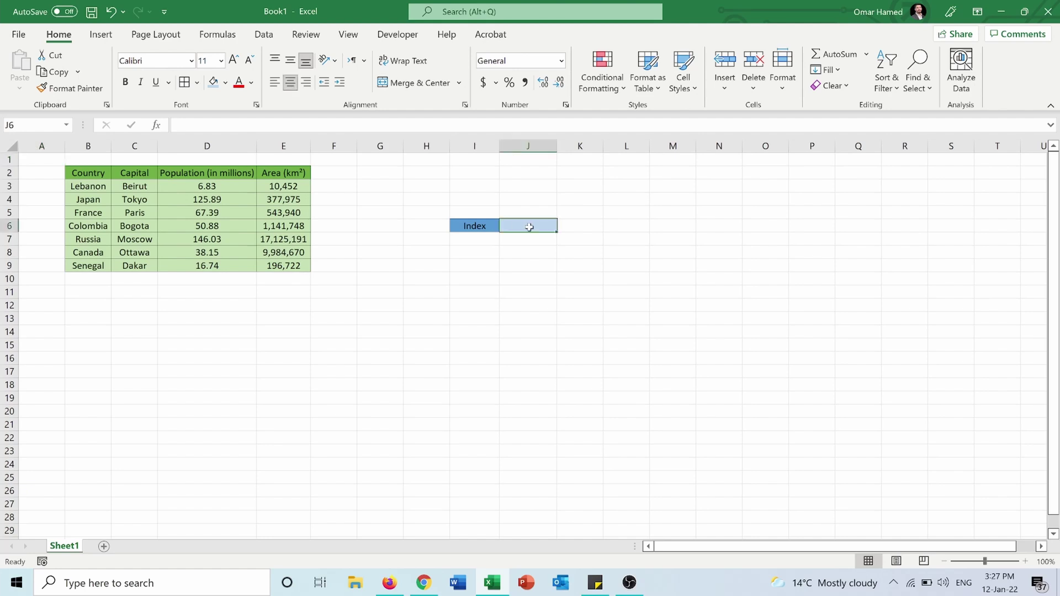
type("=index")
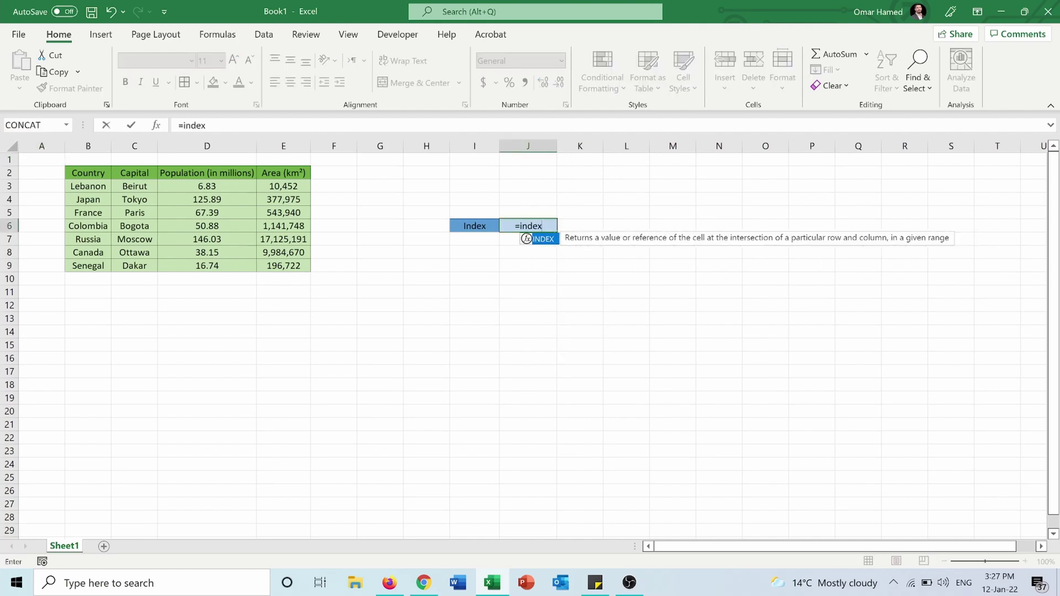
type("(")
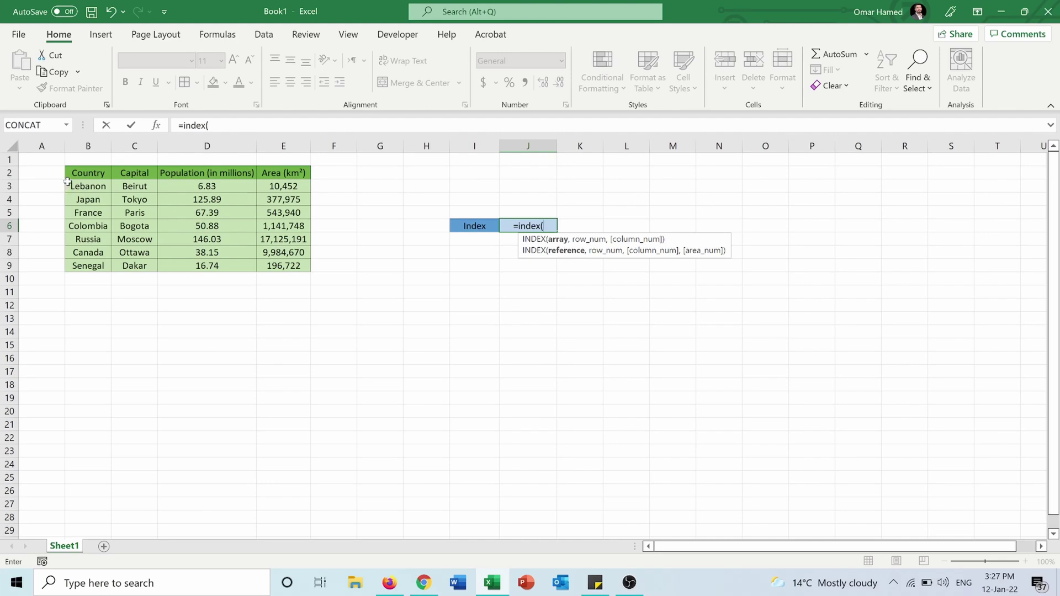
left_click_drag(73, 182, 282, 265)
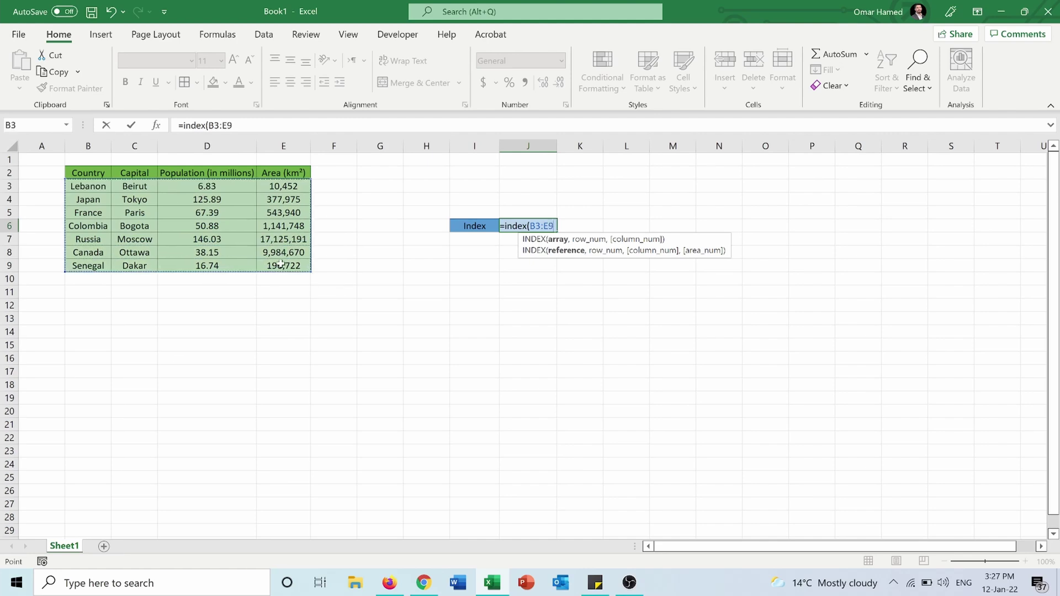
type(",")
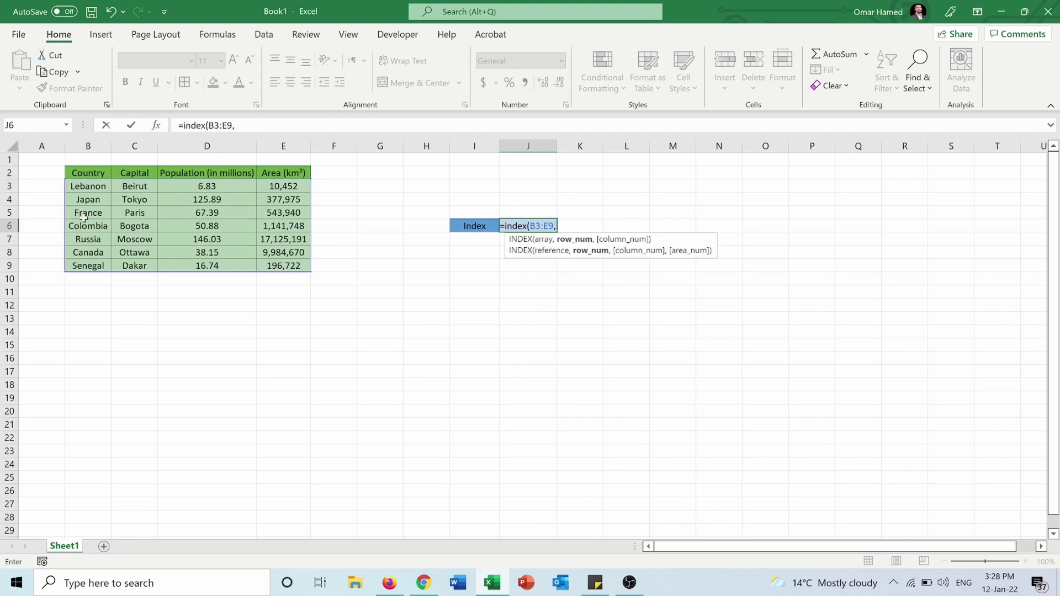
left_click(44, 188)
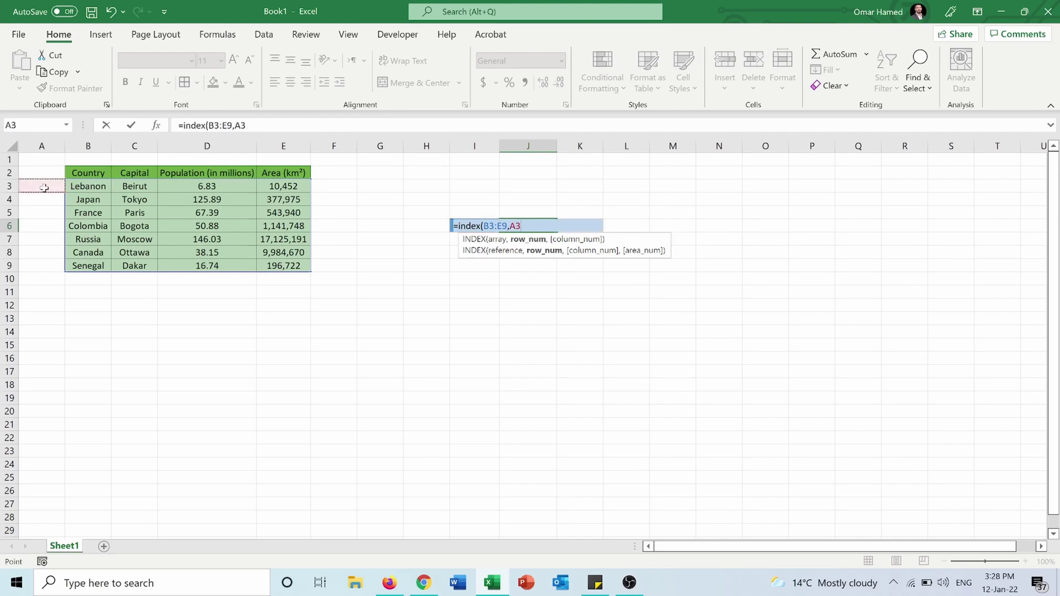
key("BackSpace")
key("BackSpace")
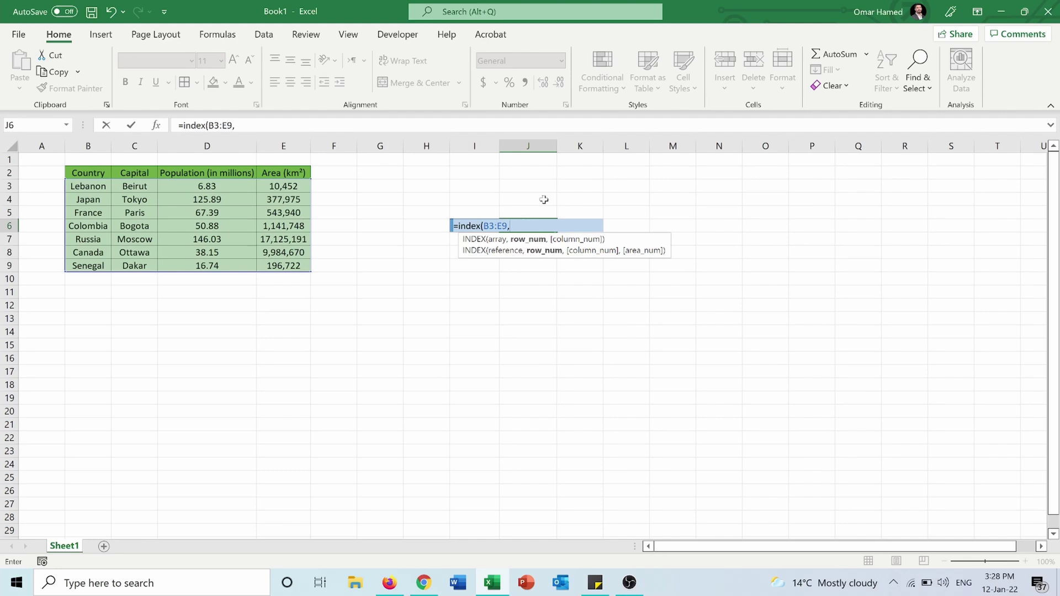
key("Escape")
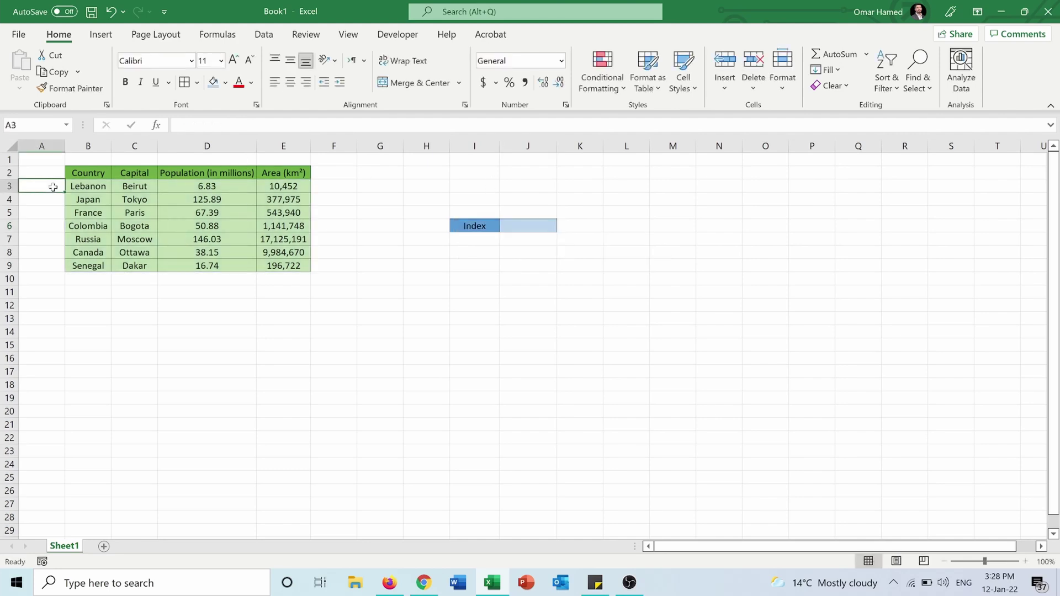
Step: Number the country rows 1 through 7 down A3:A9
left_click_drag(80, 188, 298, 267)
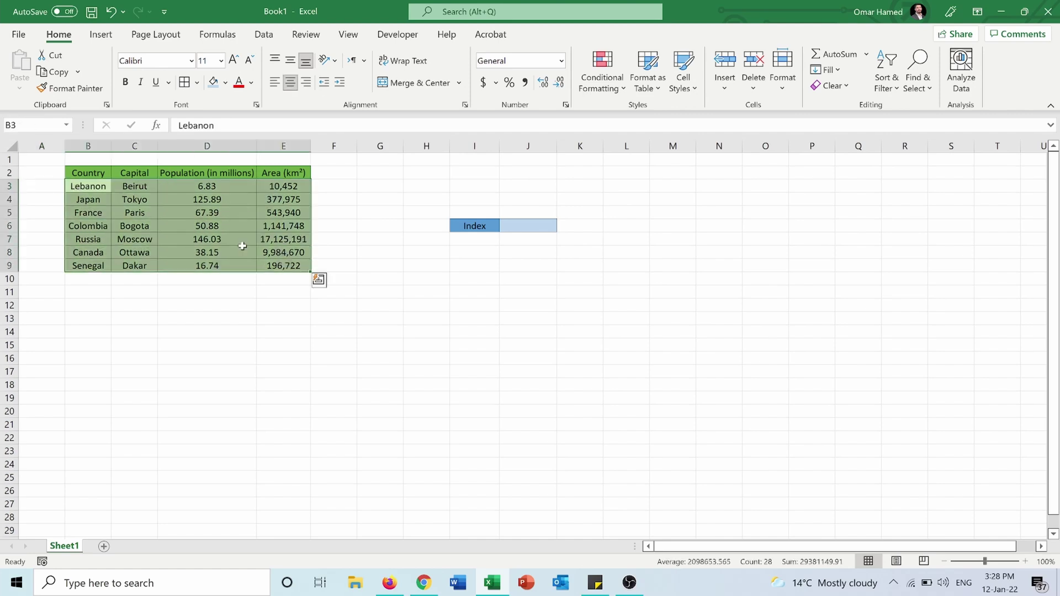
left_click(45, 189)
type("1")
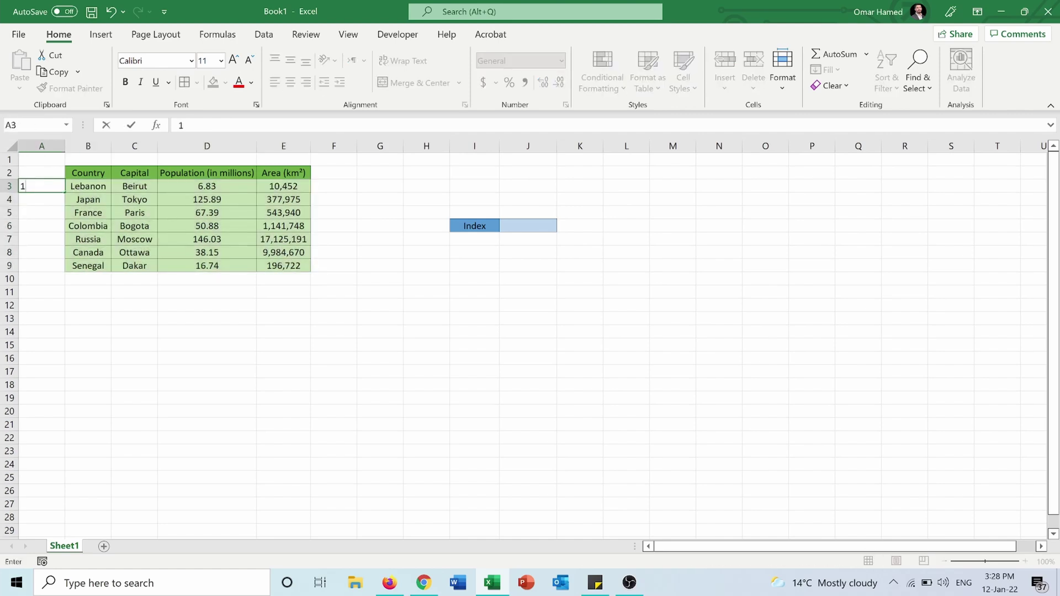
key("Return")
type("2")
key("Return")
type("3")
key("Return")
type("4")
key("Return")
type("5")
key("Return")
type("6")
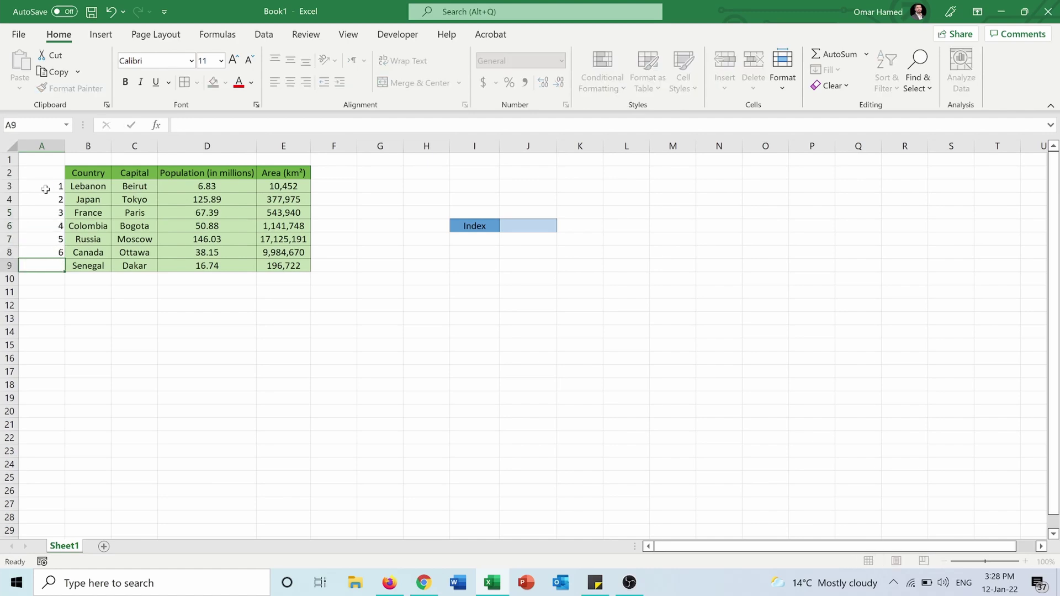
key("Return")
type("7")
left_click_drag(47, 191, 52, 276)
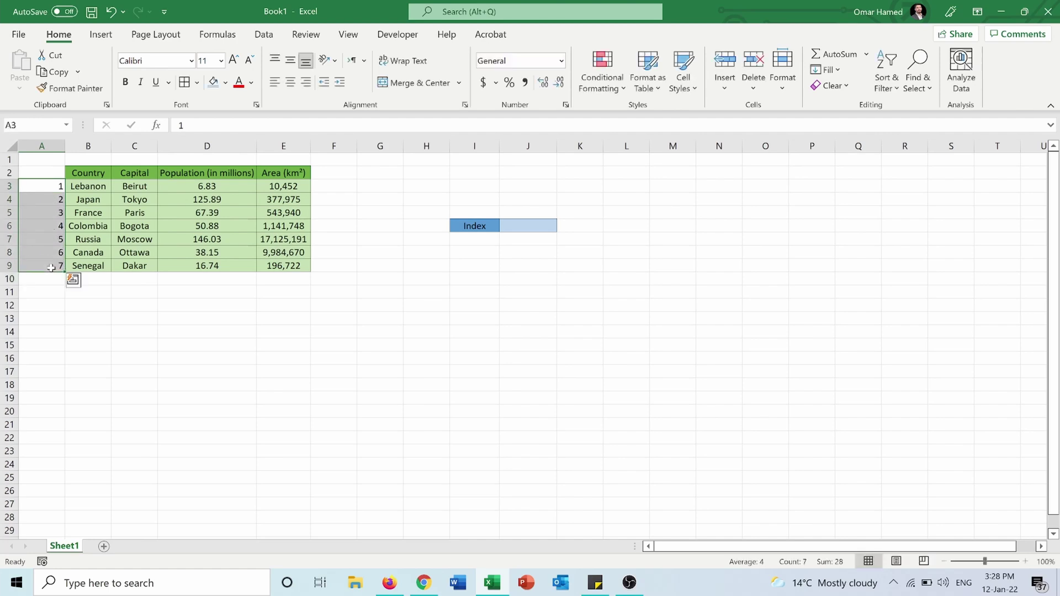
left_click(41, 306)
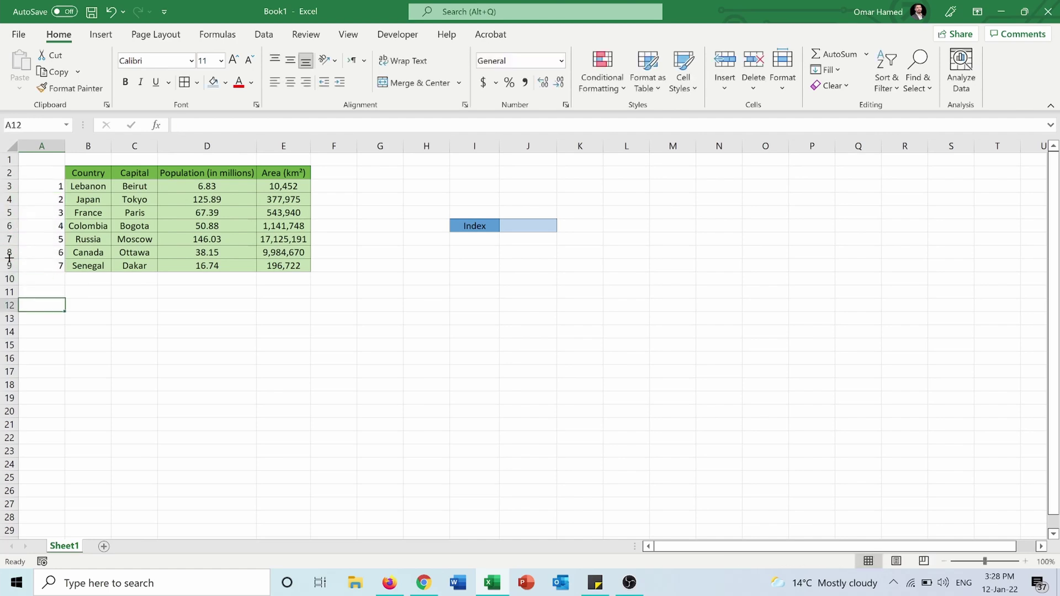
Step: Number the table columns 1 through 4 across B1:E1
left_click(99, 161)
type("1")
key("Tab")
type("2")
key("Tab")
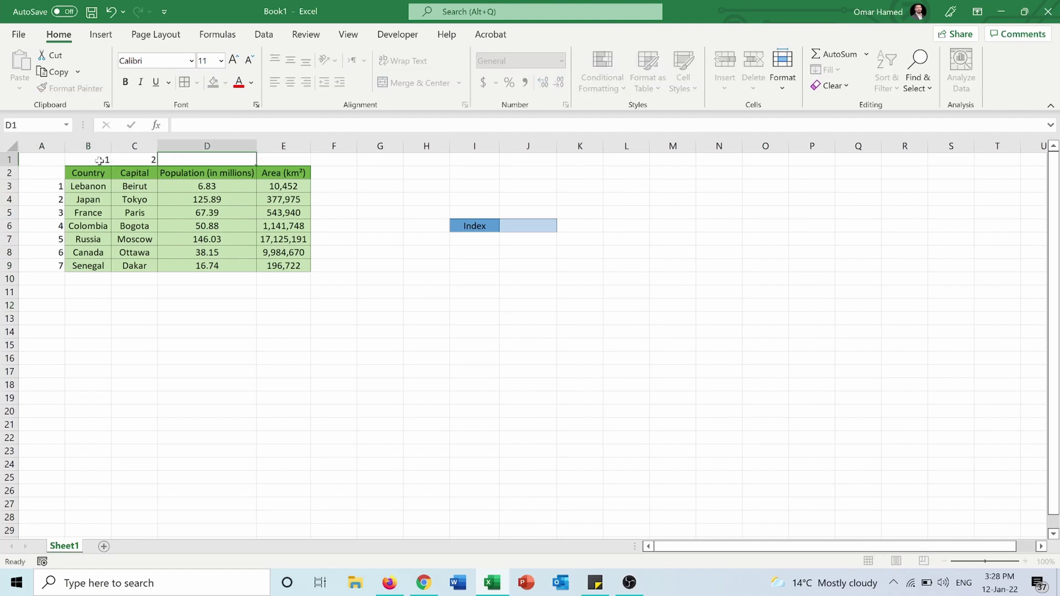
type("3")
key("Tab")
type("4")
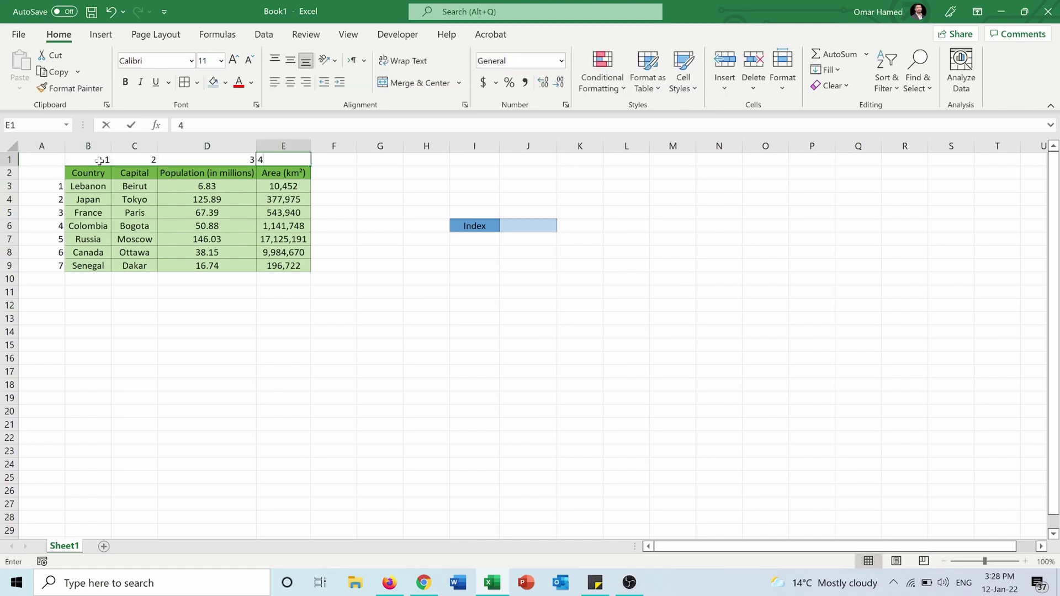
left_click(135, 358)
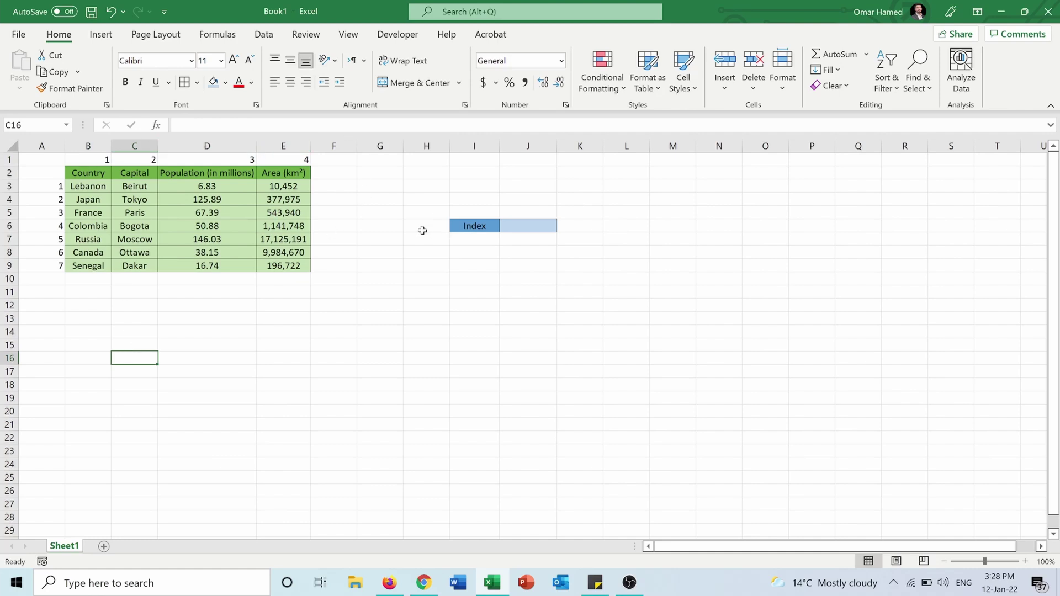
Step: Enter =INDEX(B3:E9,1,4) in J6 to return 10452
left_click(520, 227)
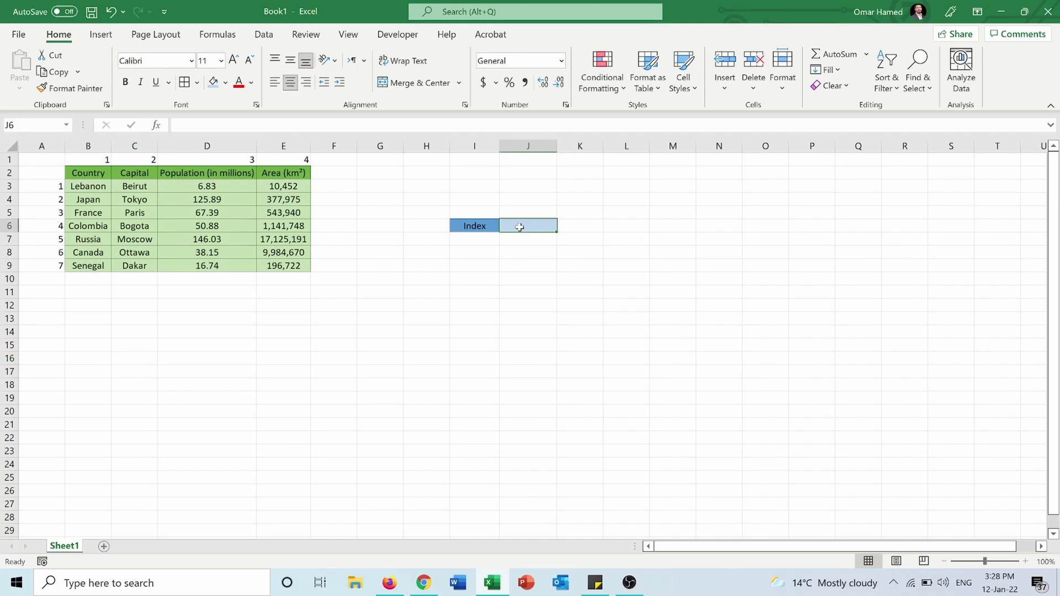
type("=inde")
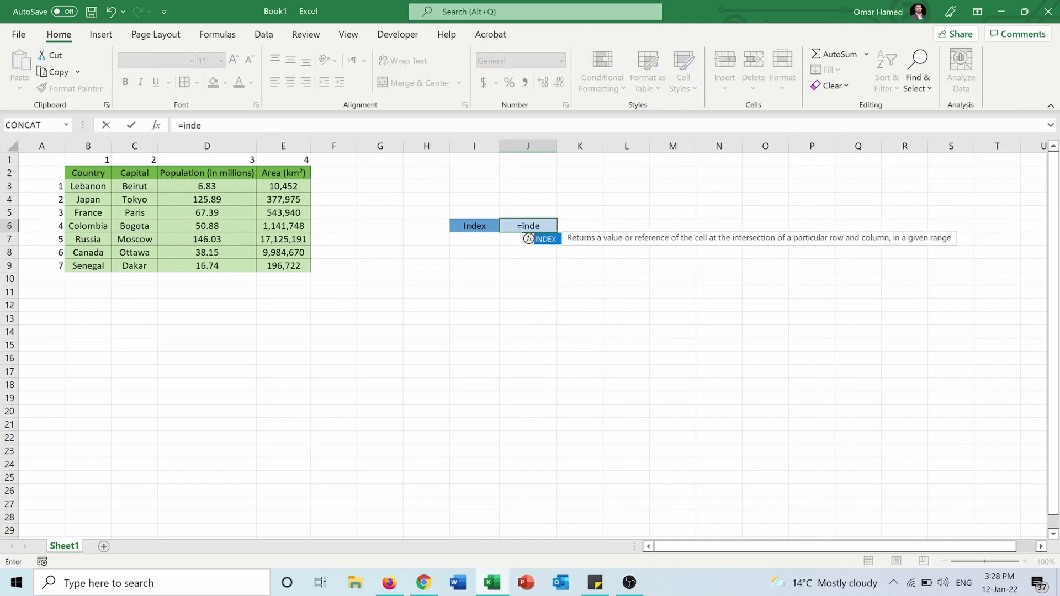
double_click(544, 240)
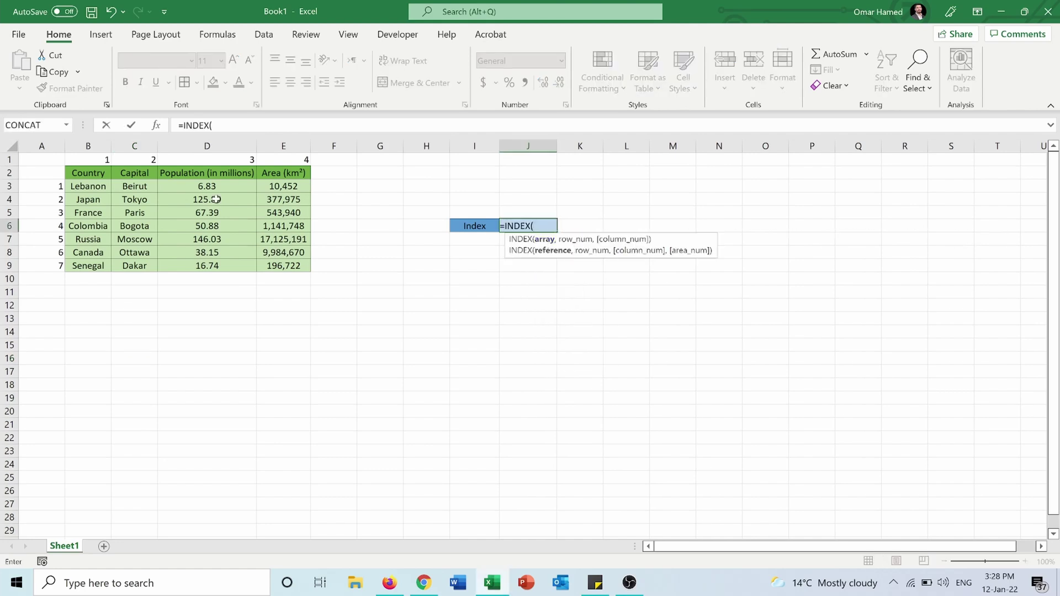
left_click_drag(83, 186, 302, 267)
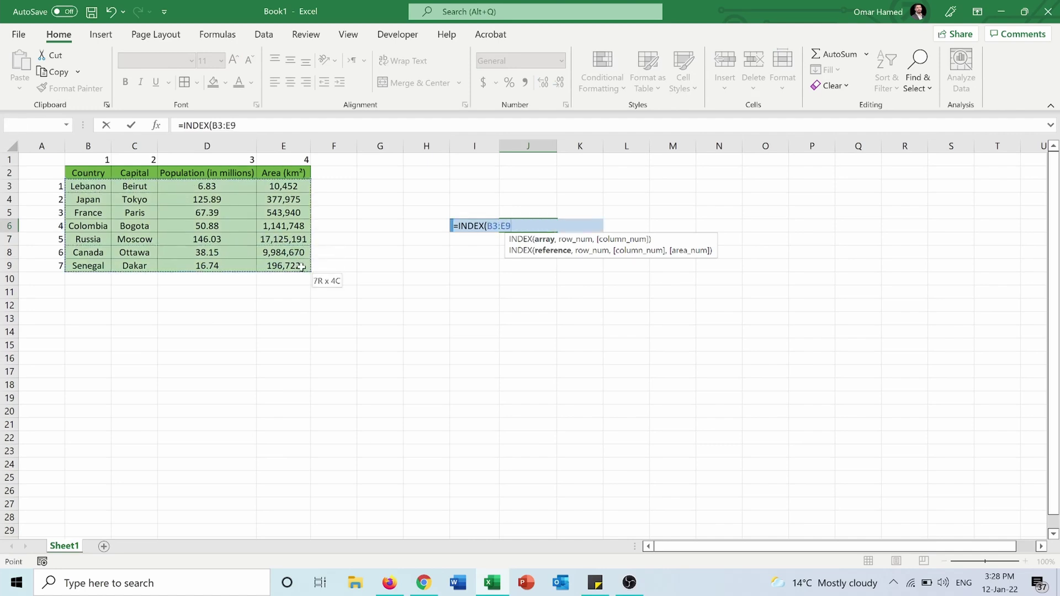
type(",")
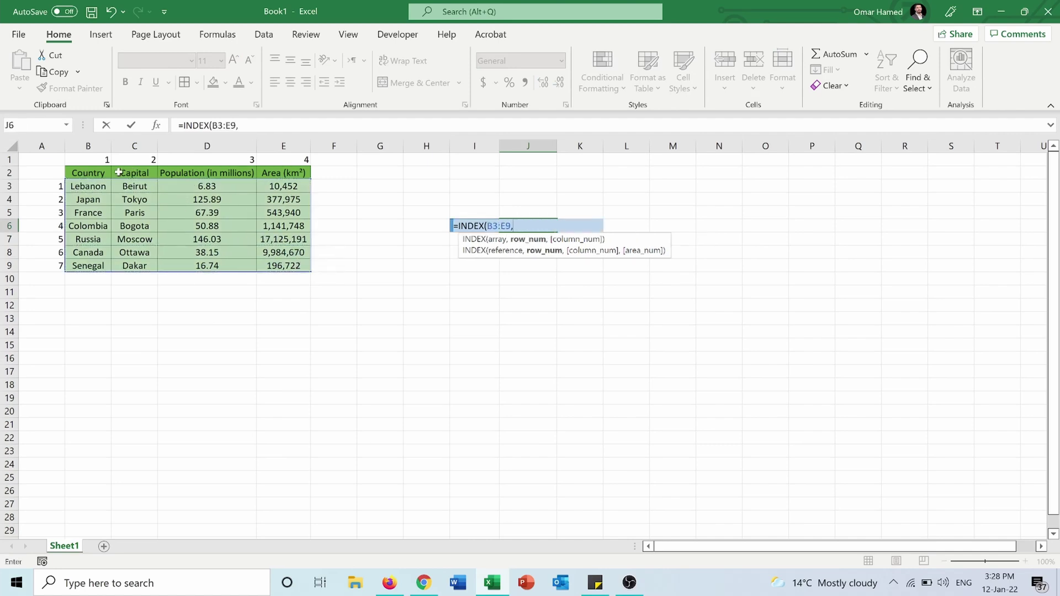
type("1,")
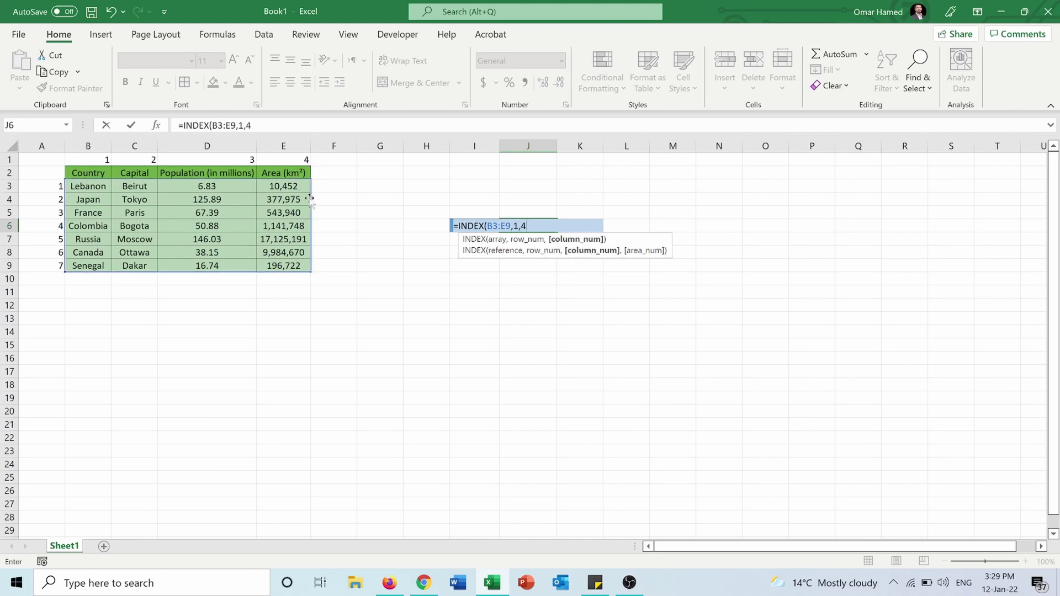
type("4)")
key("Return")
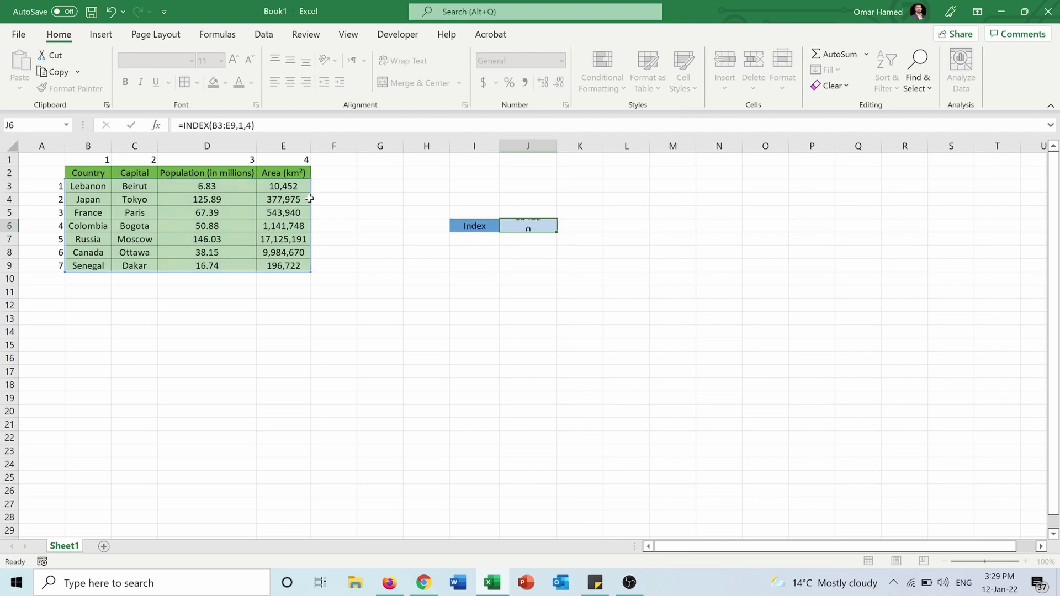
Step: Compare J6's INDEX result with Lebanon's area in E3
left_click(539, 227)
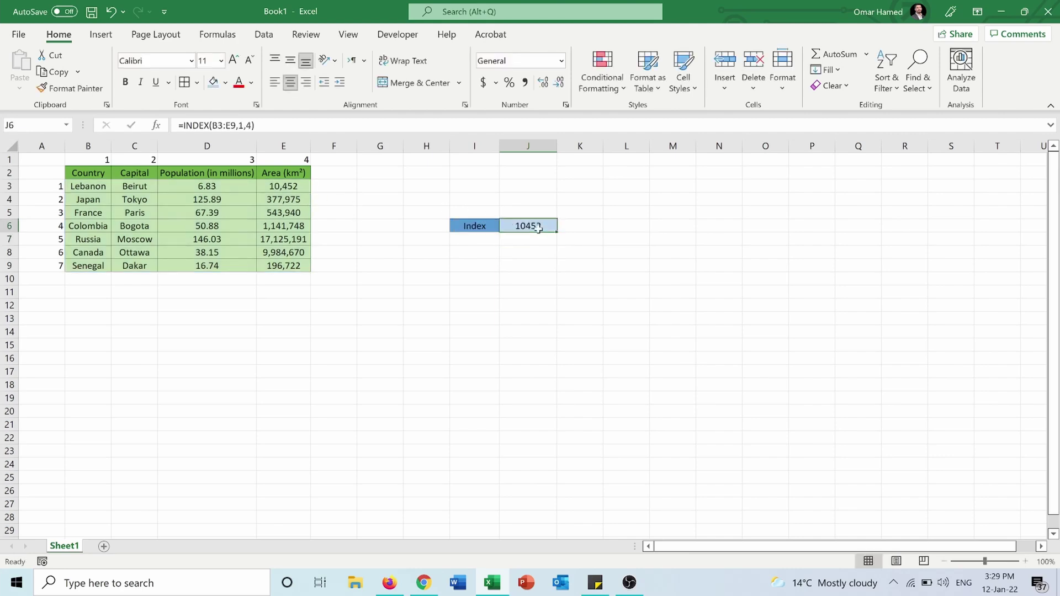
left_click(266, 186)
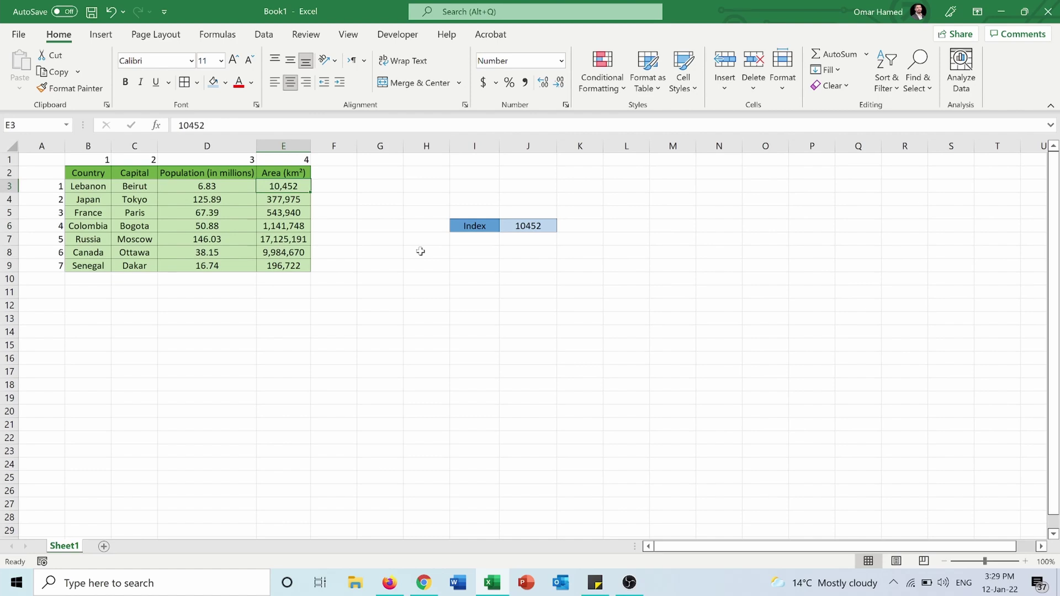
left_click(474, 252)
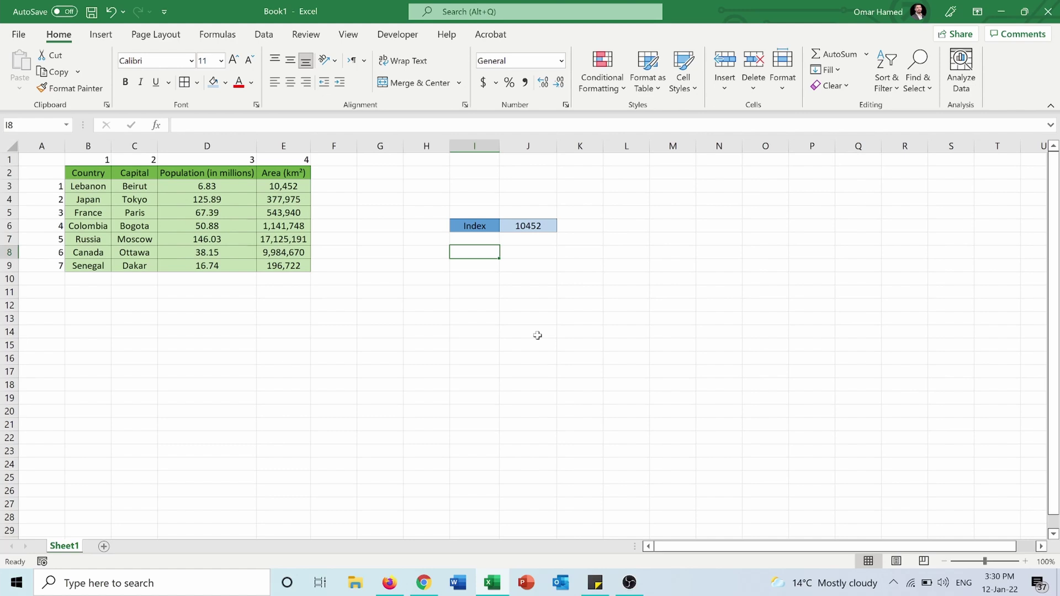
Step: Enter =INDEX(B3:E9,1,0) in I8 and compare the spilled I8:L8 with B3:E3
type("=inde")
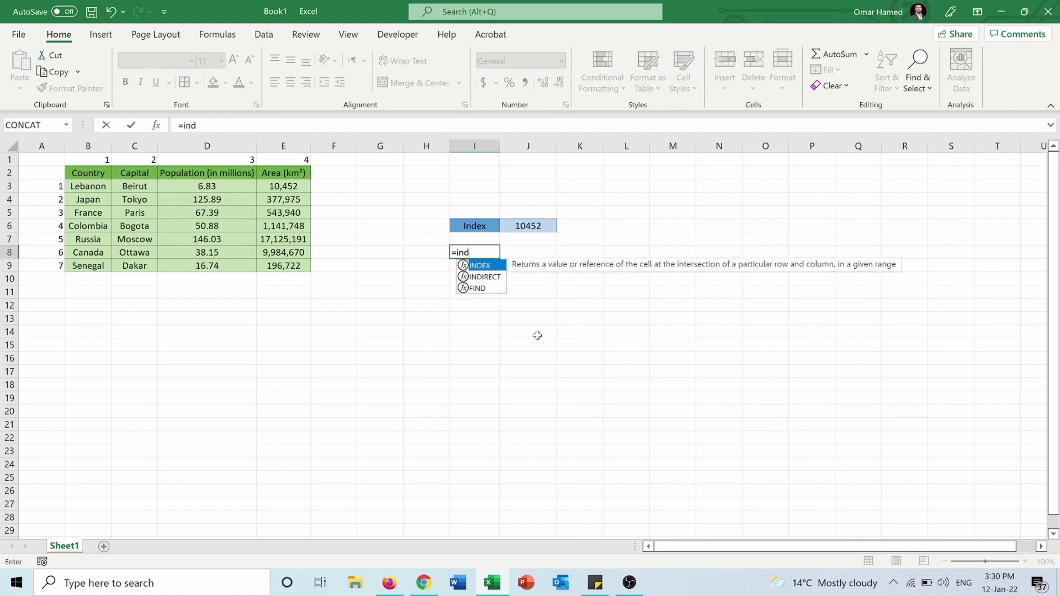
double_click(495, 270)
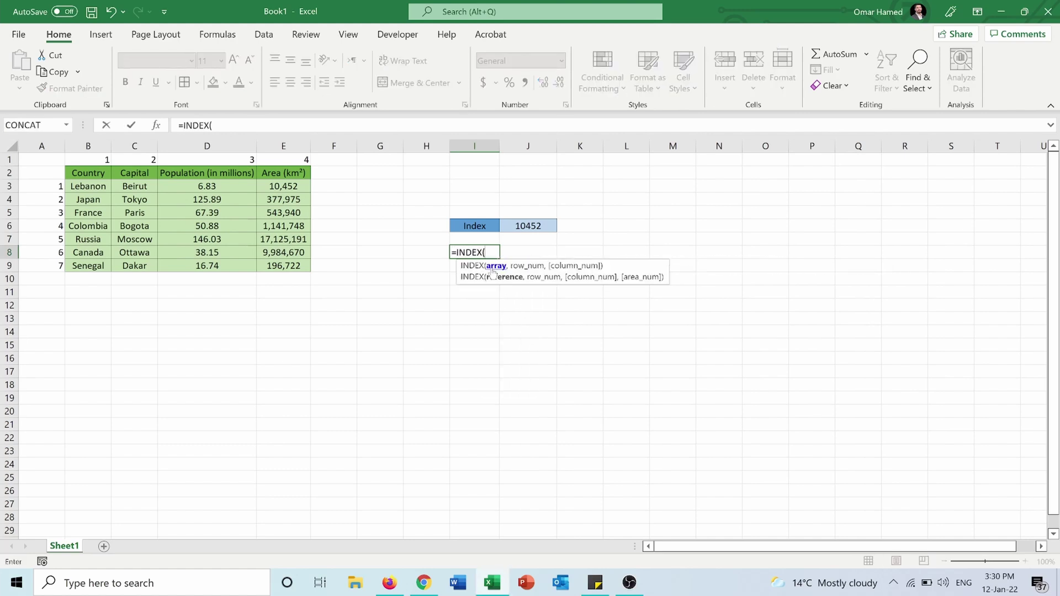
left_click_drag(103, 186, 290, 267)
type(",")
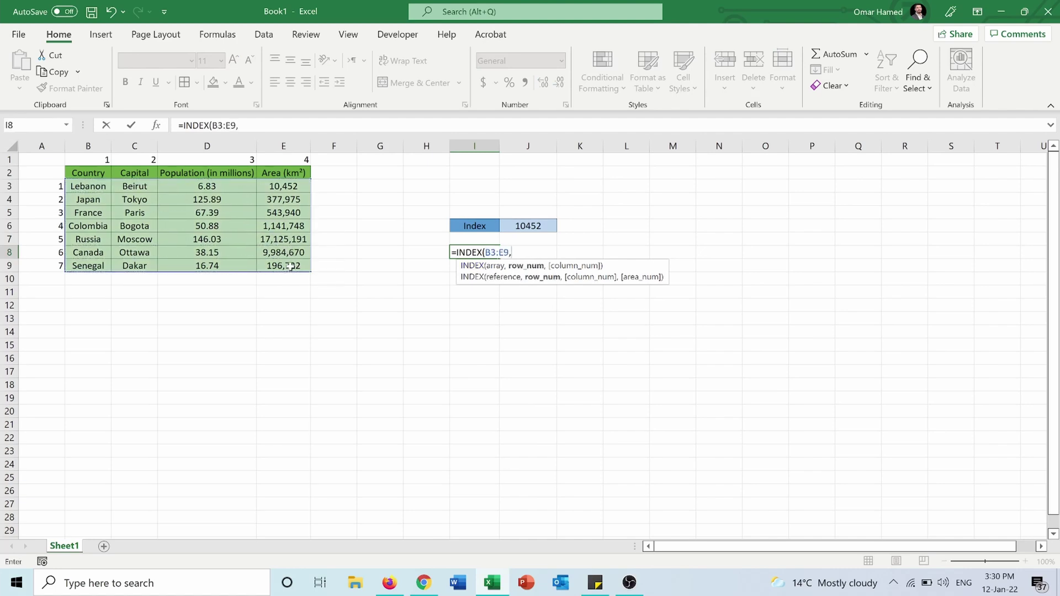
type("1,0")
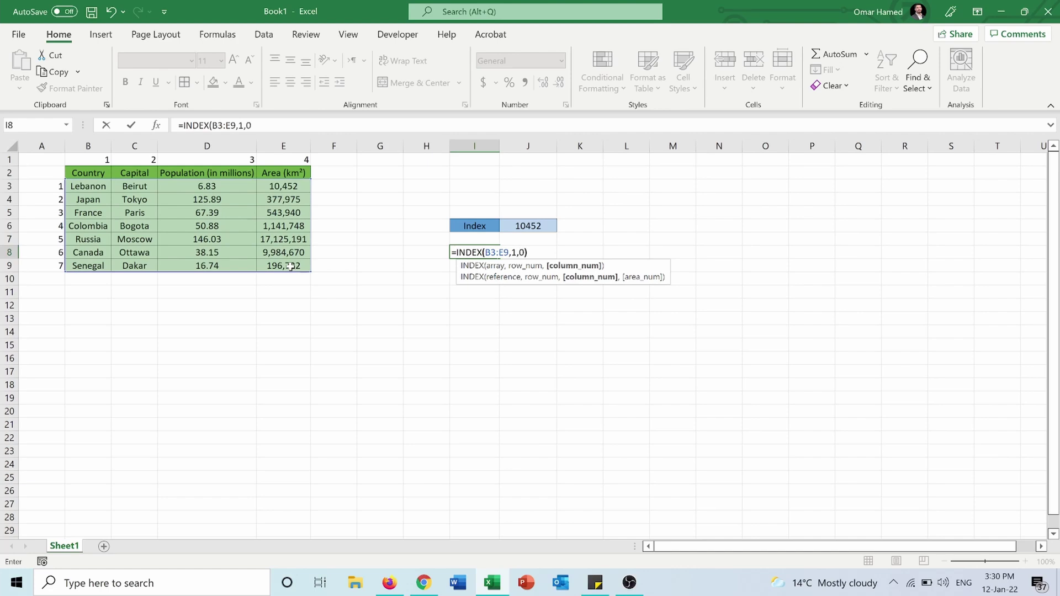
key("Return")
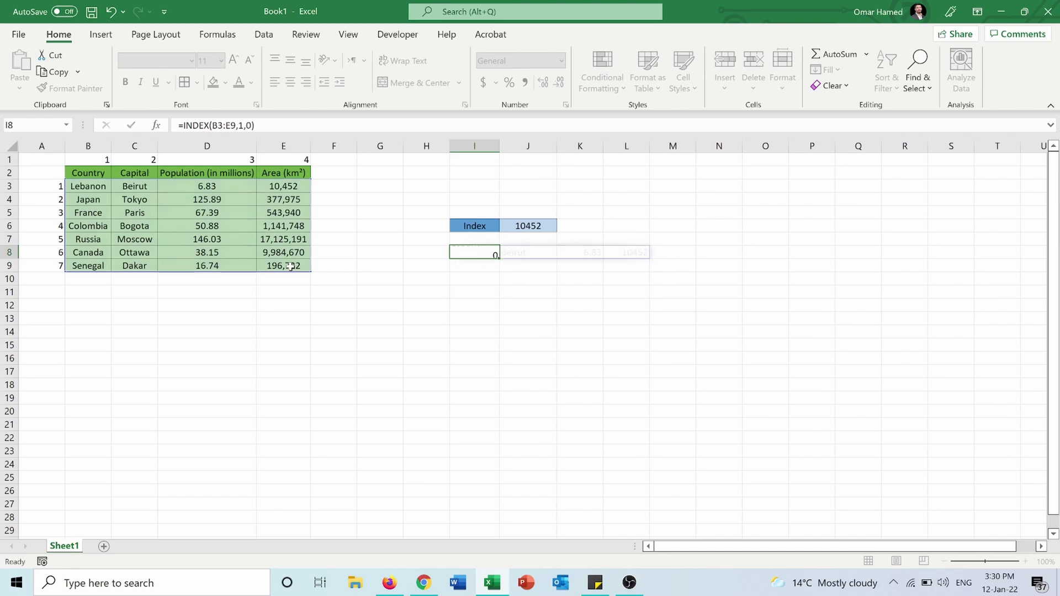
left_click_drag(483, 253, 635, 252)
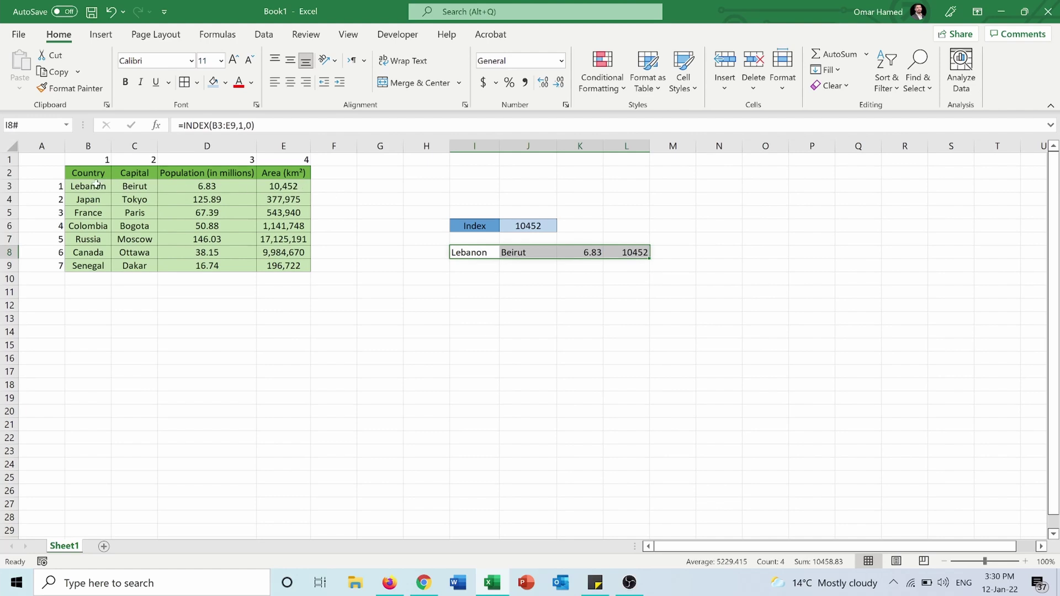
left_click_drag(95, 187, 292, 193)
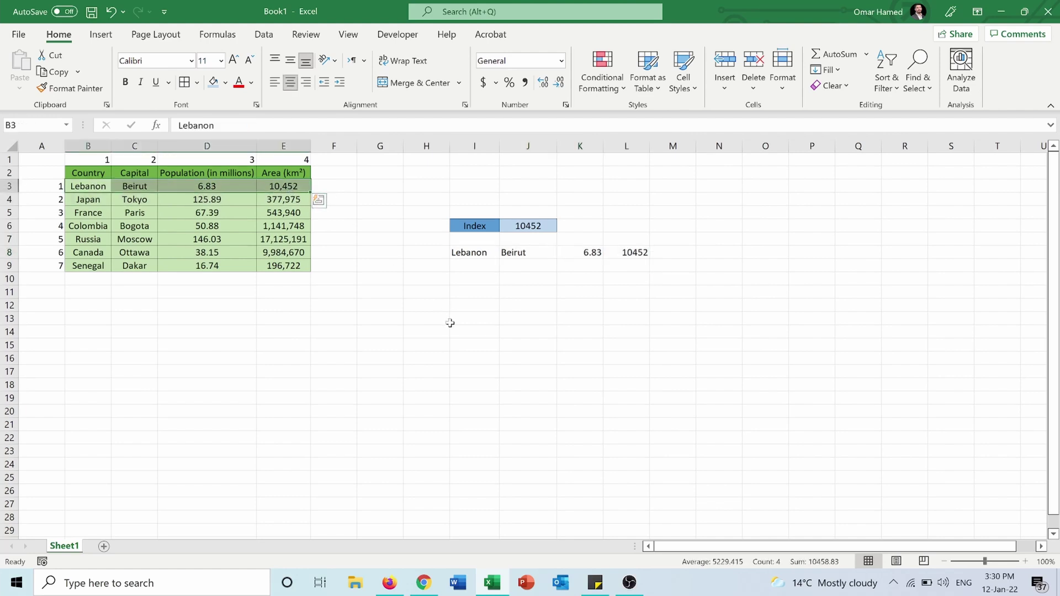
Step: Enter =INDEX(B3:E9,0,1) in I10 and compare the spilled I10:I16 with B3:B9
left_click(474, 280)
type("=")
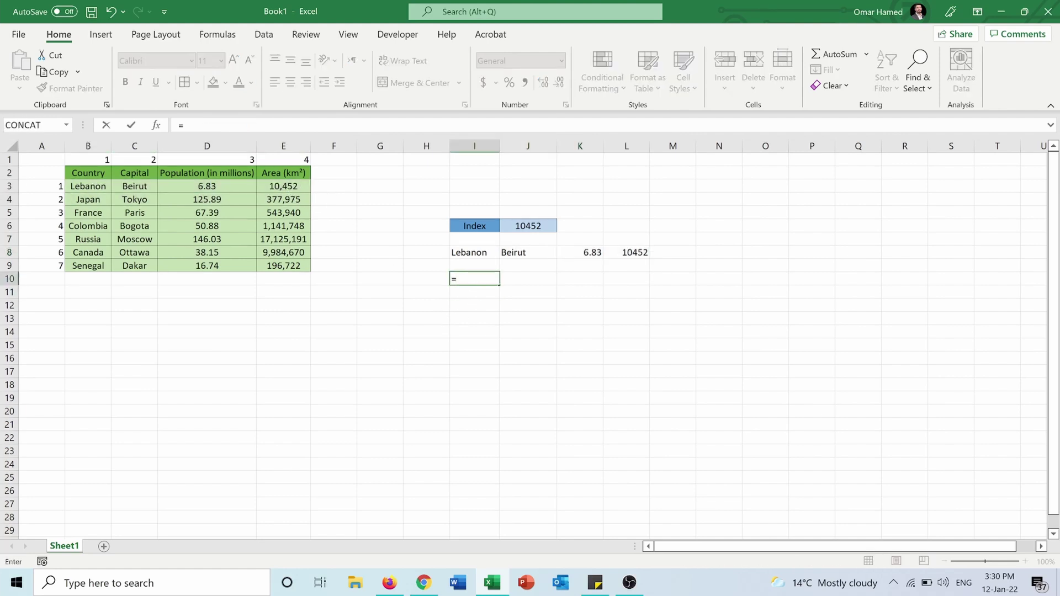
type("index(")
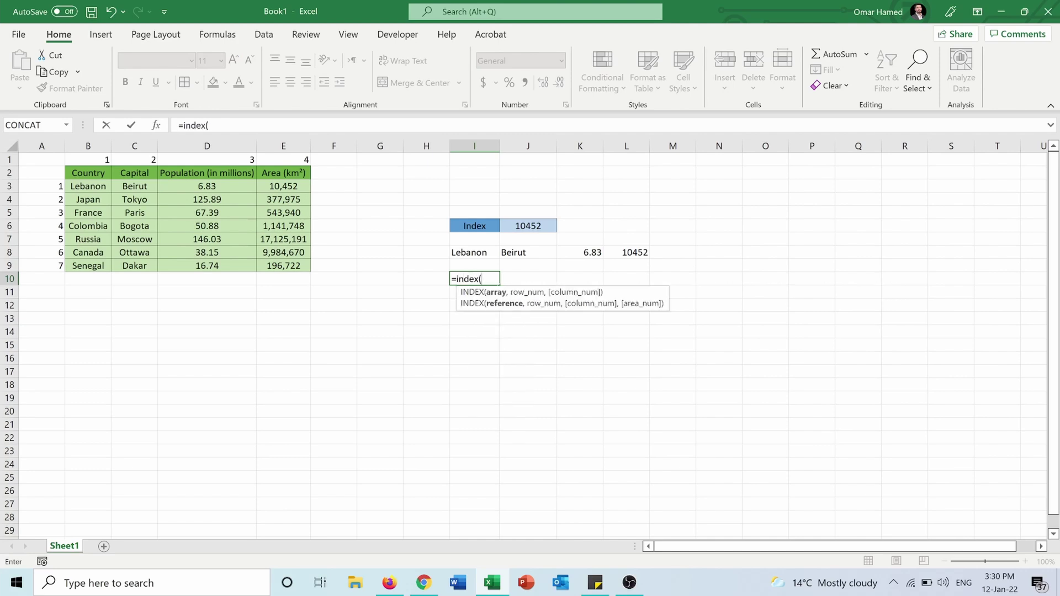
left_click_drag(95, 187, 290, 267)
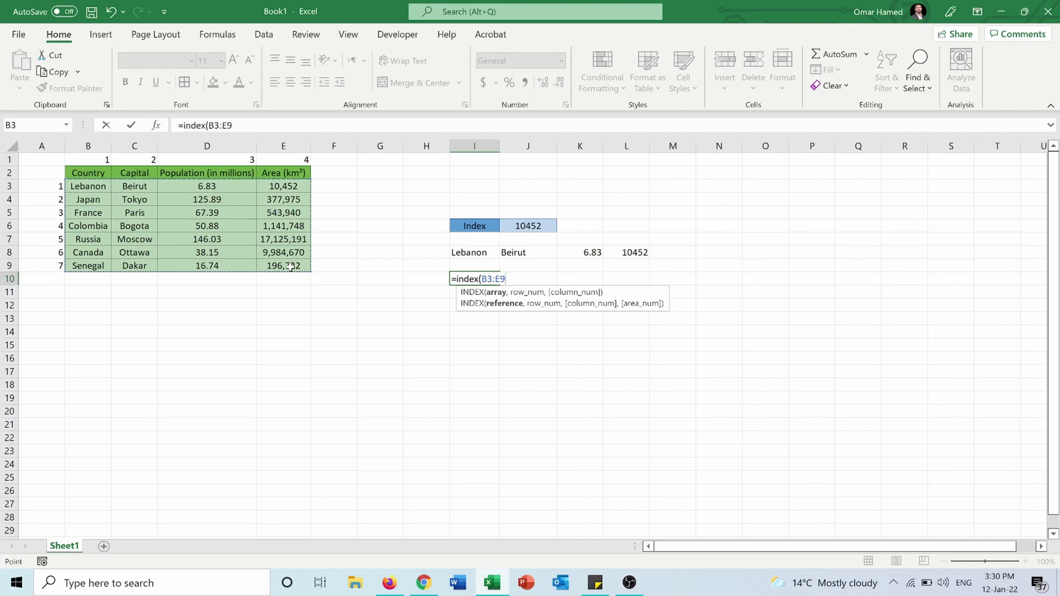
type(",0")
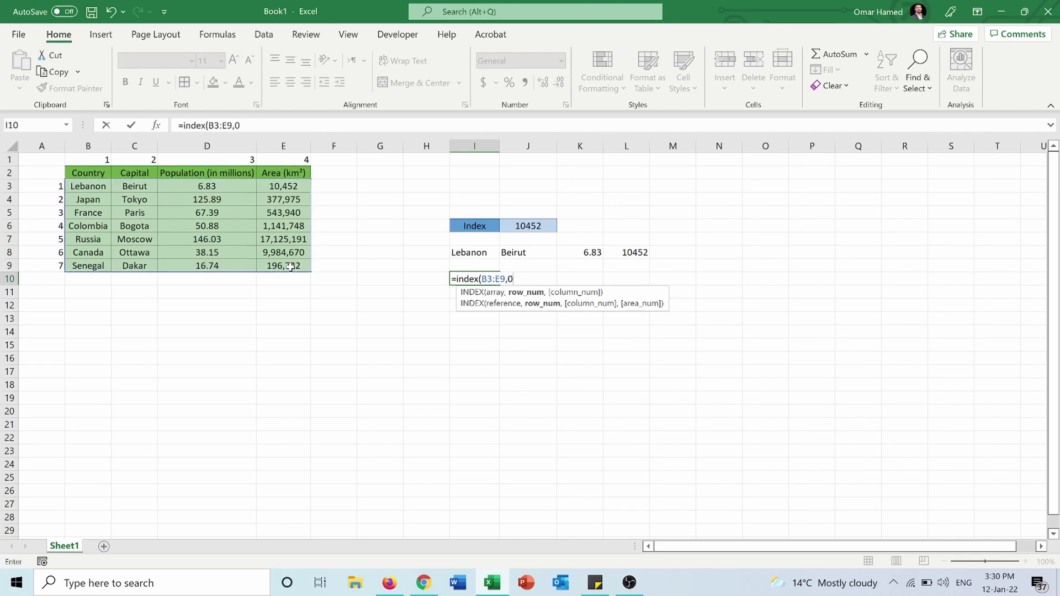
type(",1")
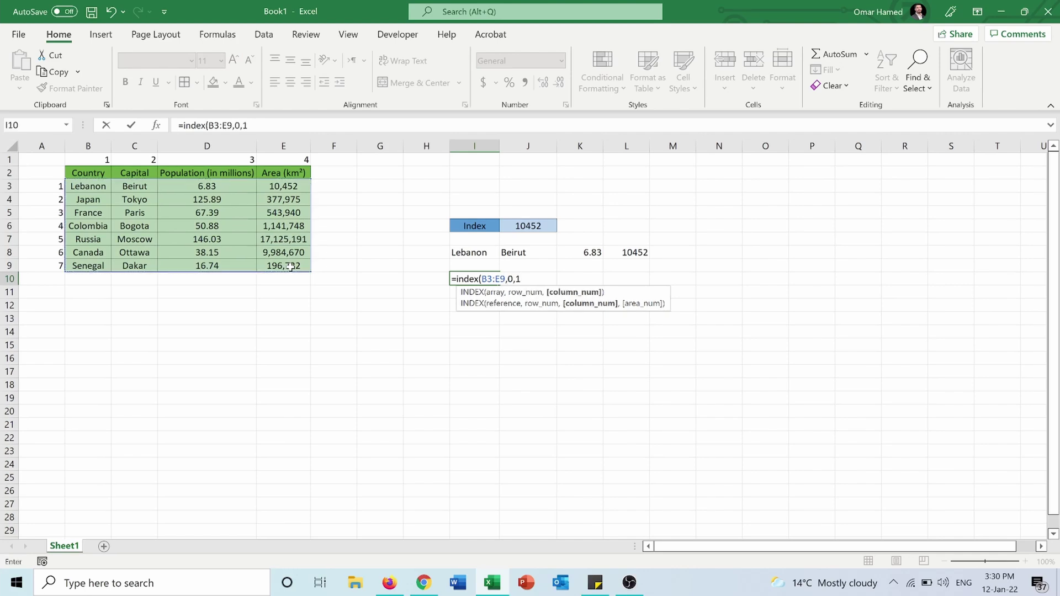
type(")")
key("Return")
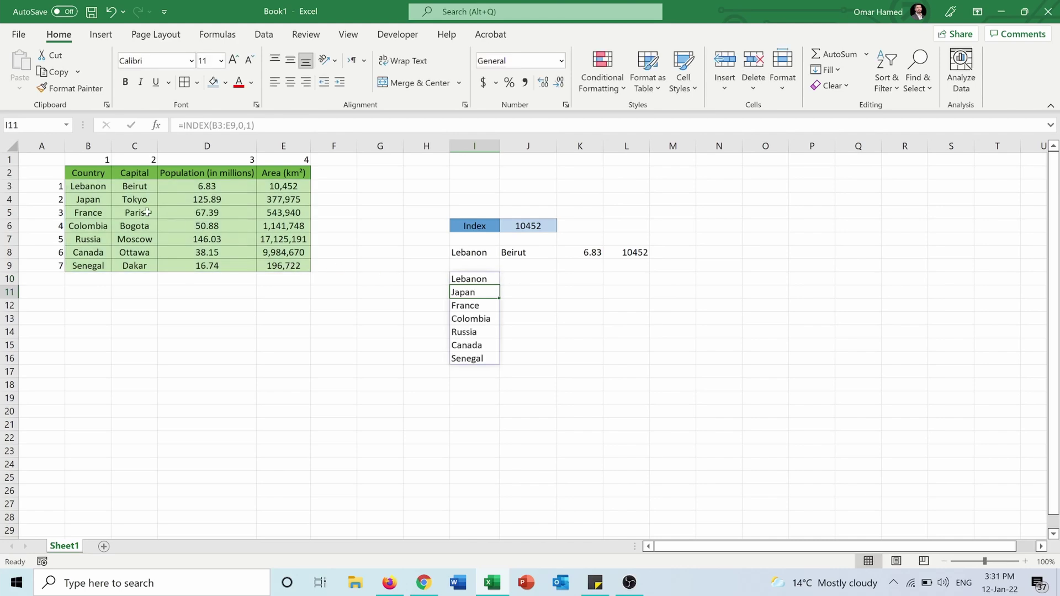
left_click(90, 190)
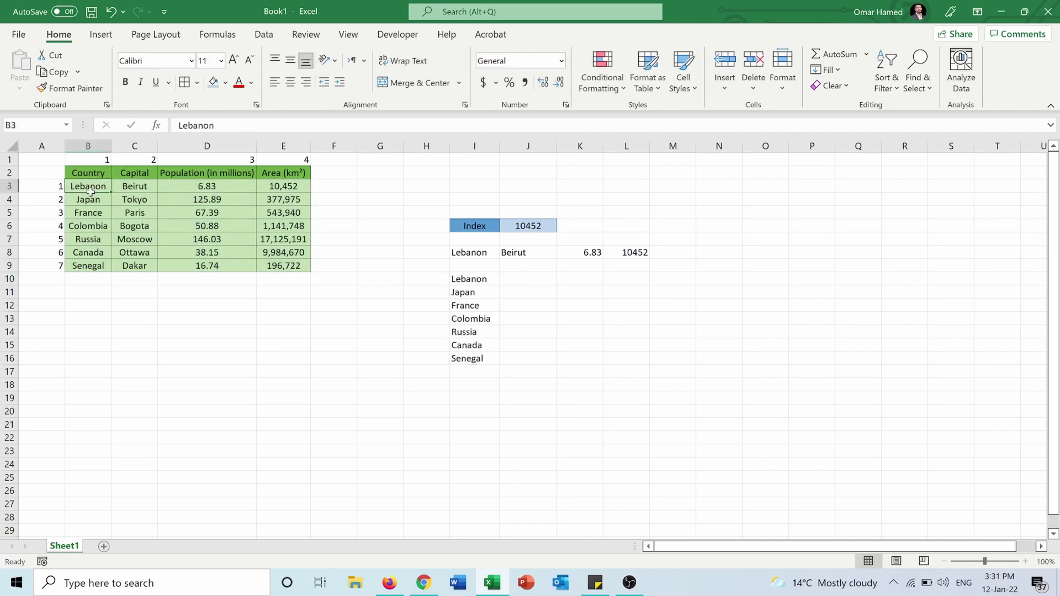
left_click_drag(90, 190, 88, 269)
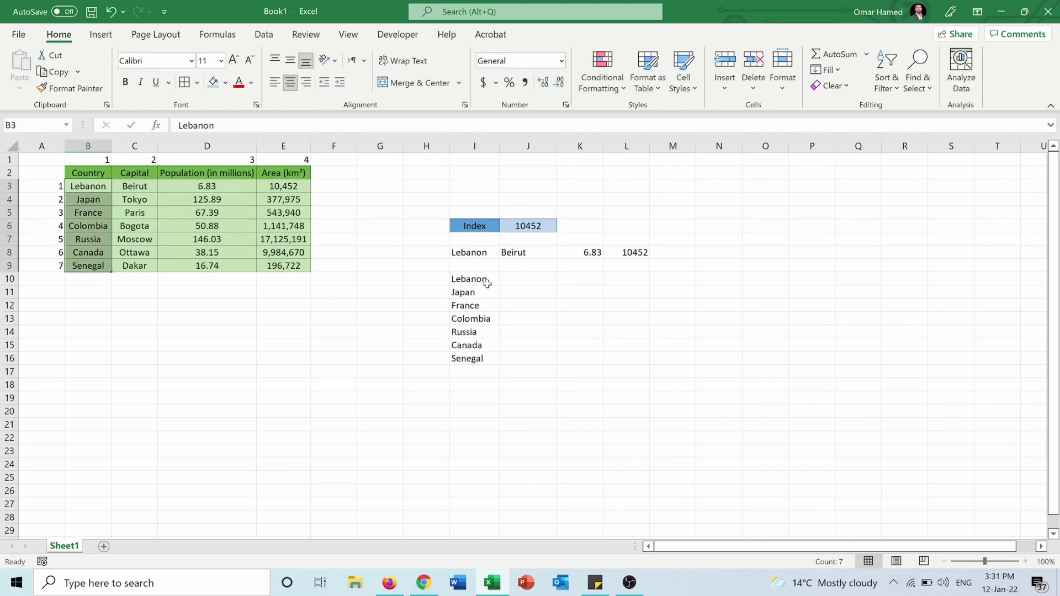
left_click_drag(487, 283, 475, 359)
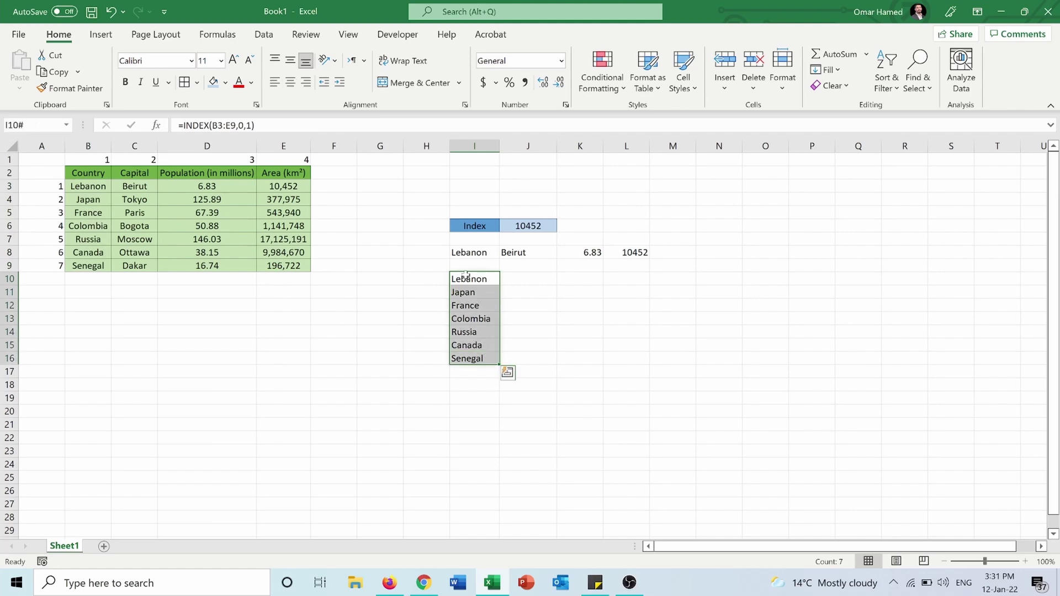